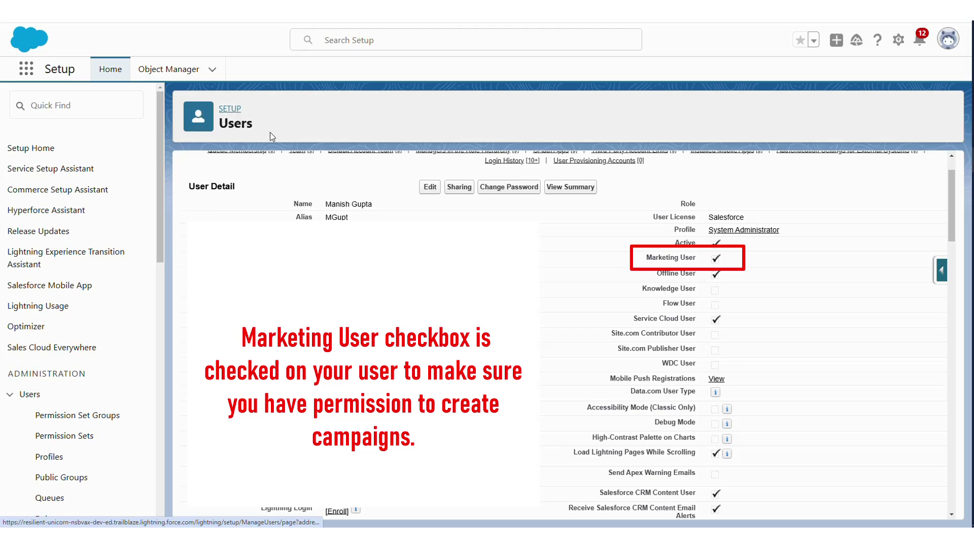
# - Check the user's Marketing User setting and the profile's standard object permissions for Campaigns
pyautogui.moveTo(647, 265); pyautogui.dragTo(721, 260)
pyautogui.click(737, 264)
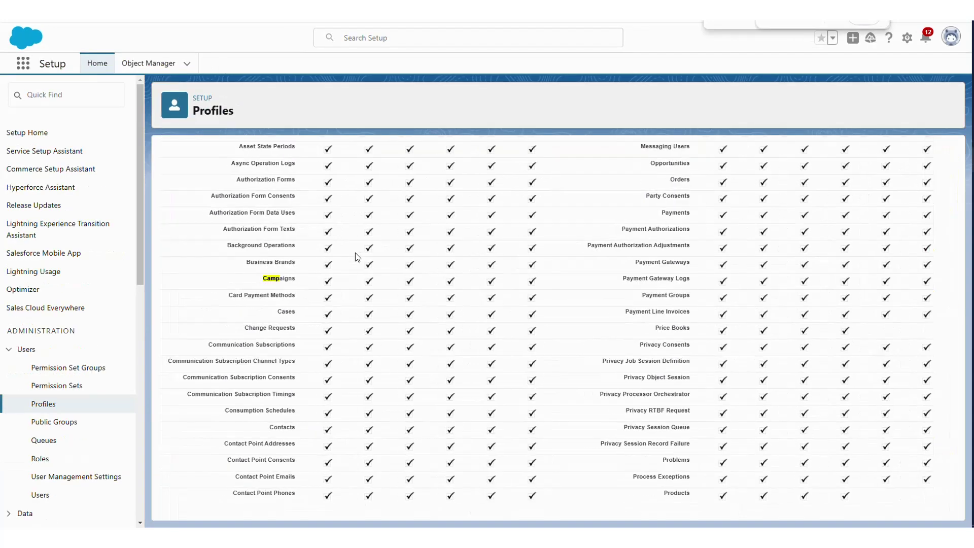
pyautogui.scroll(3, 356, 256)
pyautogui.scroll(2, 357, 257)
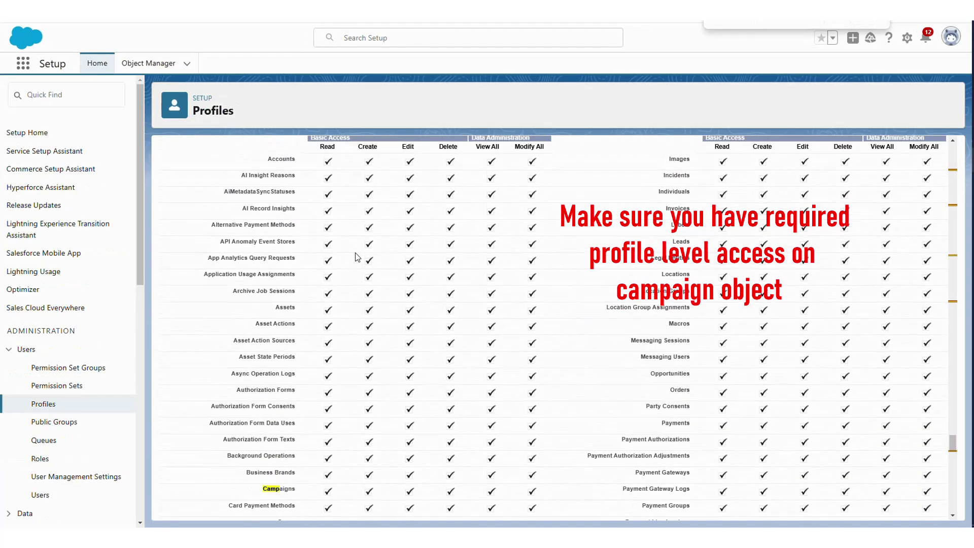
pyautogui.scroll(1, 343, 286)
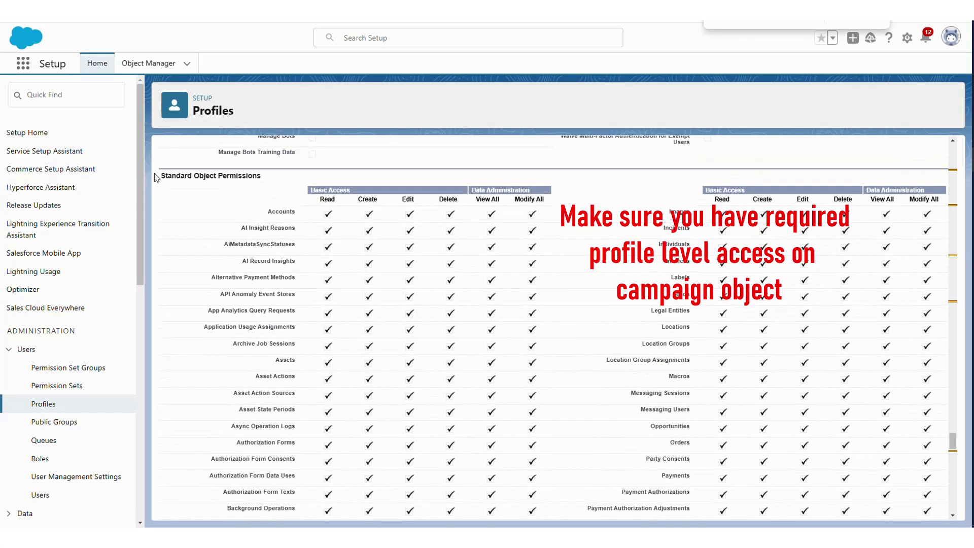
pyautogui.tripleClick(174, 180)
pyautogui.click(276, 231)
pyautogui.click(954, 515)
pyautogui.click(954, 515)
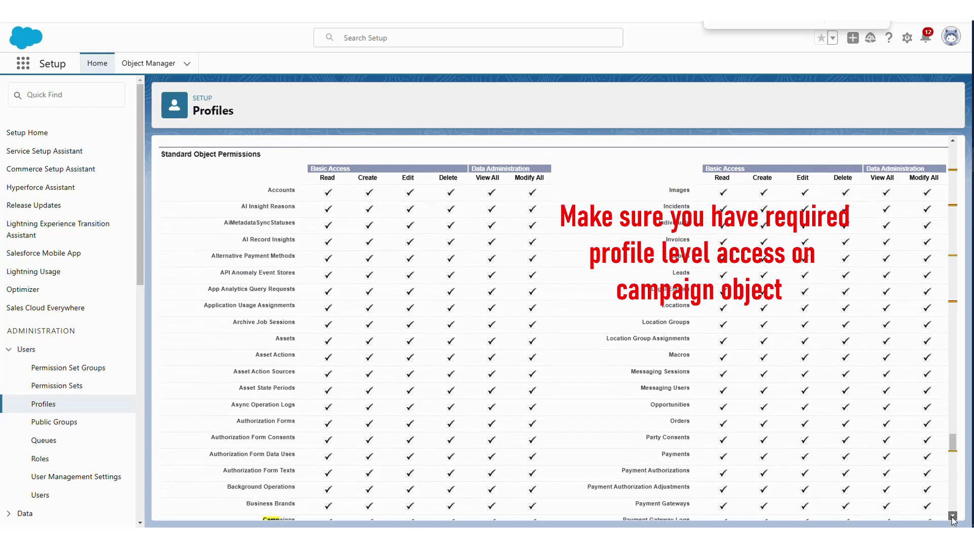
pyautogui.moveTo(261, 502); pyautogui.dragTo(540, 494)
pyautogui.click(540, 492)
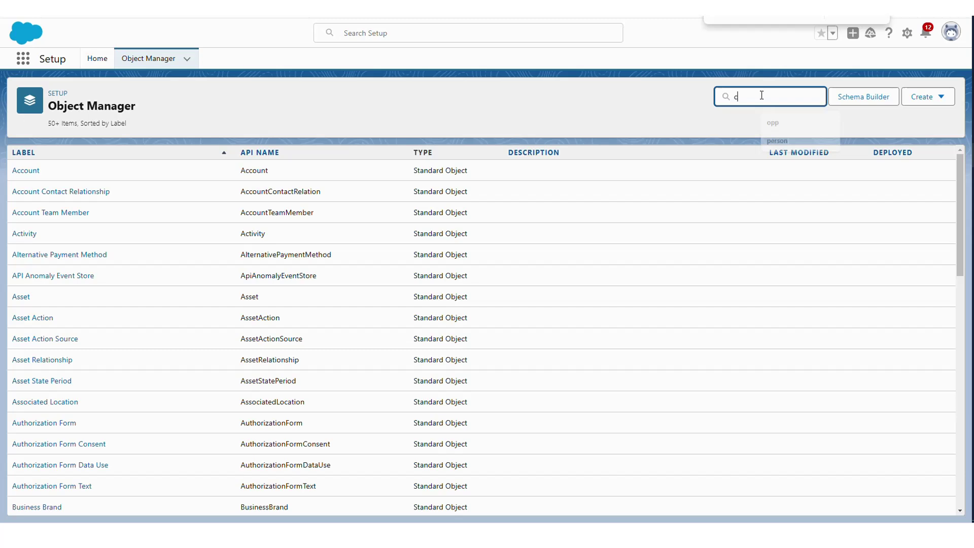
# - Find the Campaign object by searching for "camp", open its Campaign Layout and check the Campaign Hierarchy related list
pyautogui.write('amp')
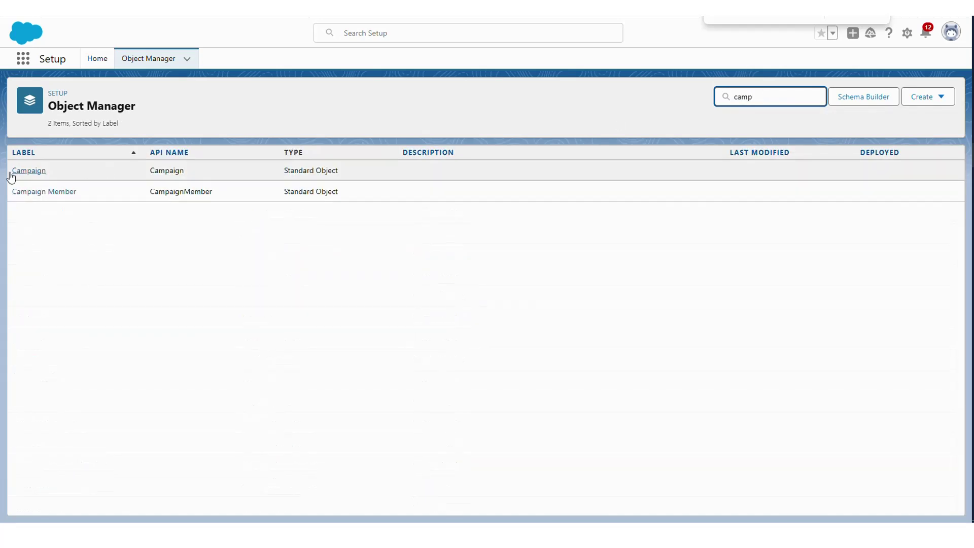
pyautogui.click(14, 173)
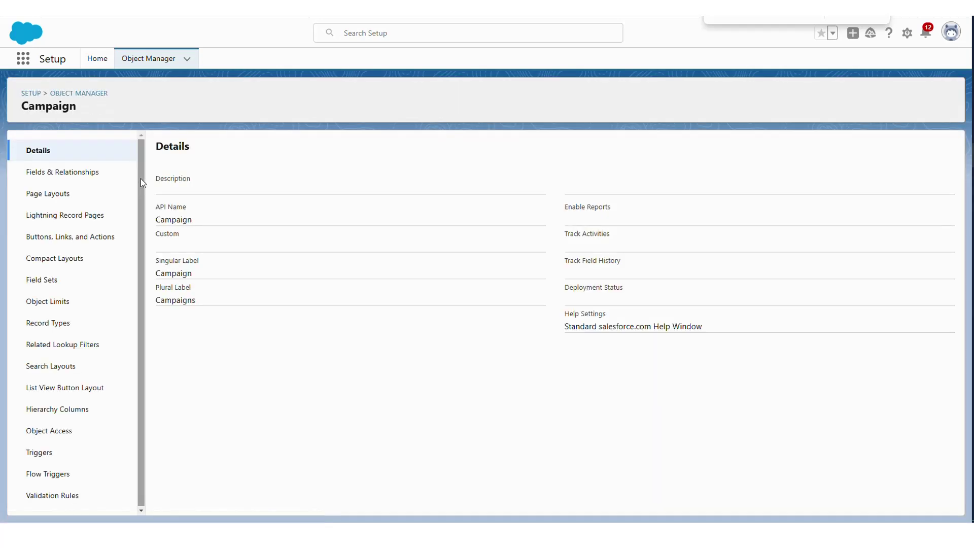
pyautogui.click(49, 194)
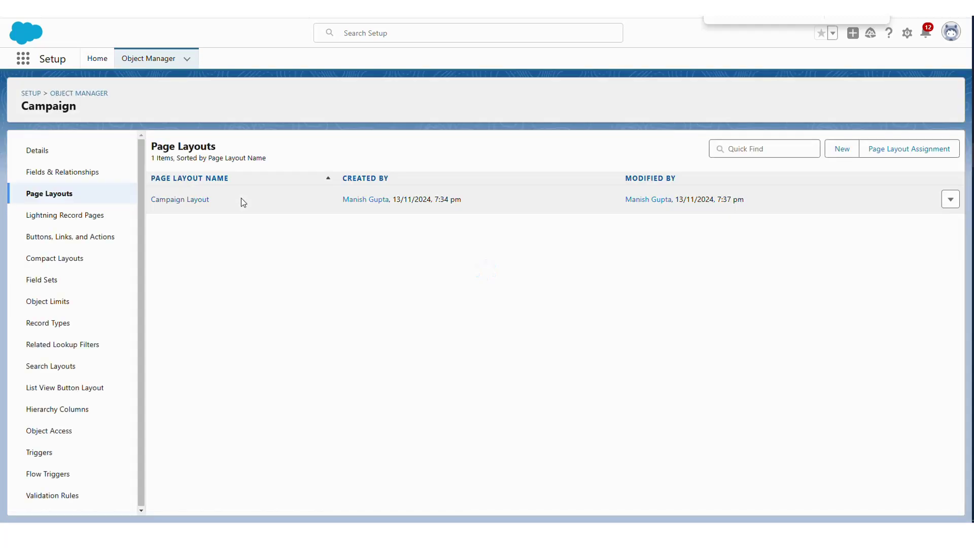
pyautogui.click(207, 200)
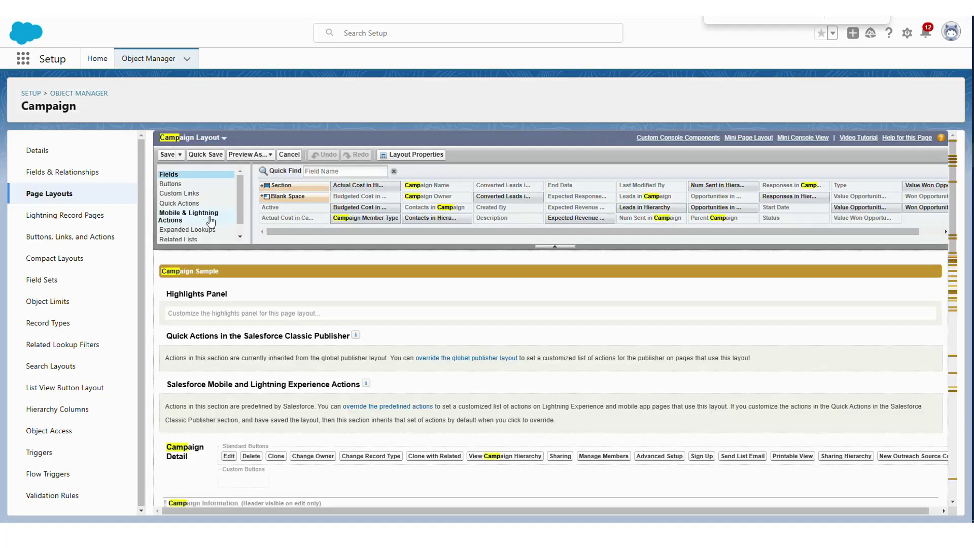
pyautogui.scroll(-1, 197, 230)
pyautogui.click(197, 227)
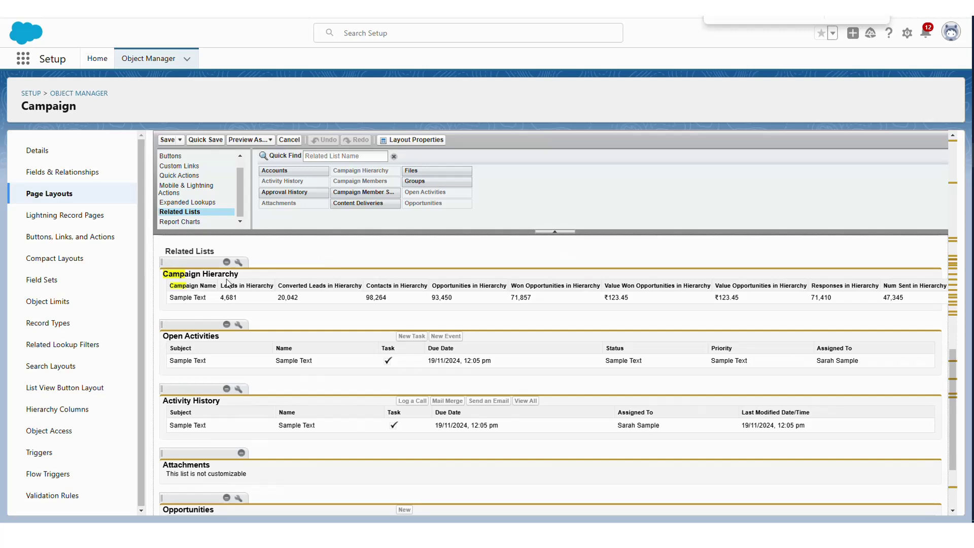
pyautogui.moveTo(165, 273); pyautogui.dragTo(239, 274)
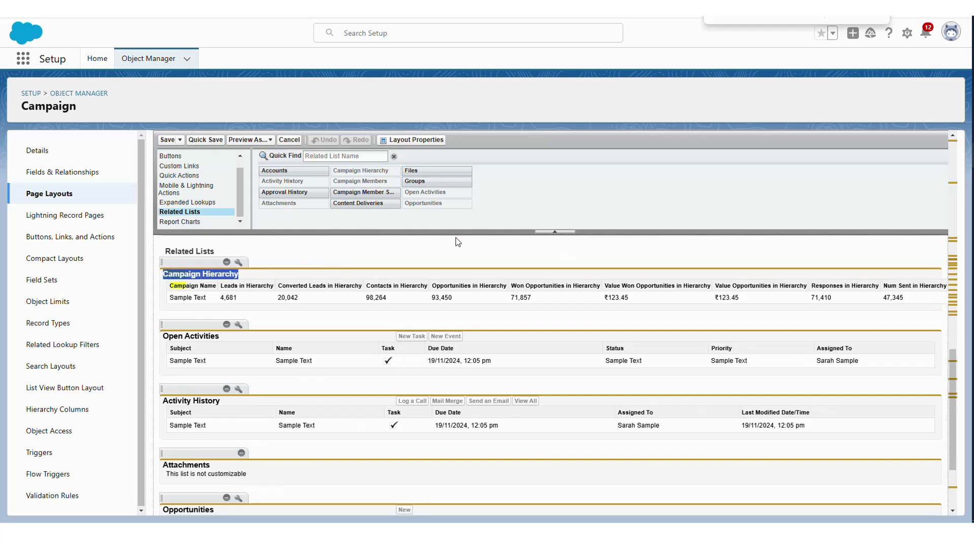
# - Search the available apps and items for "camp" and open Campaigns
pyautogui.click(26, 61)
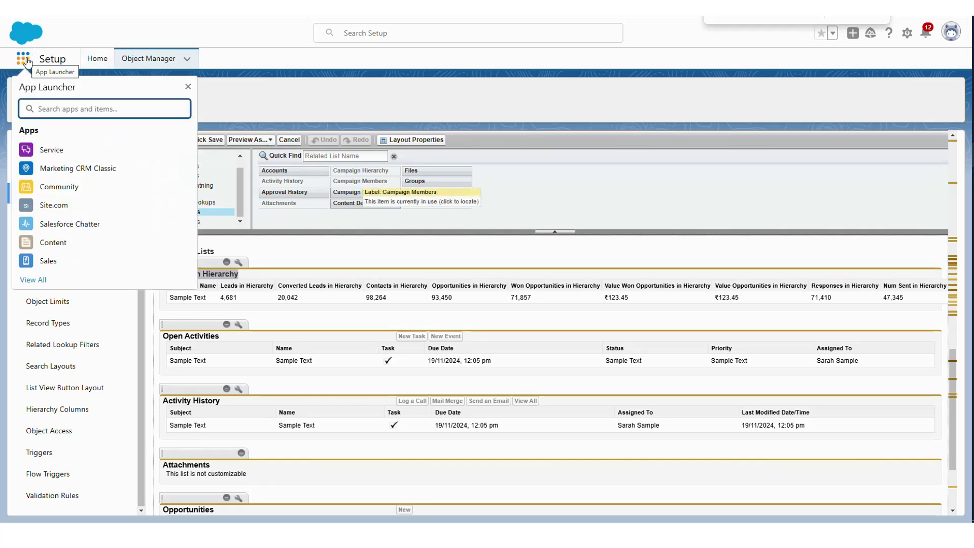
pyautogui.write('camp')
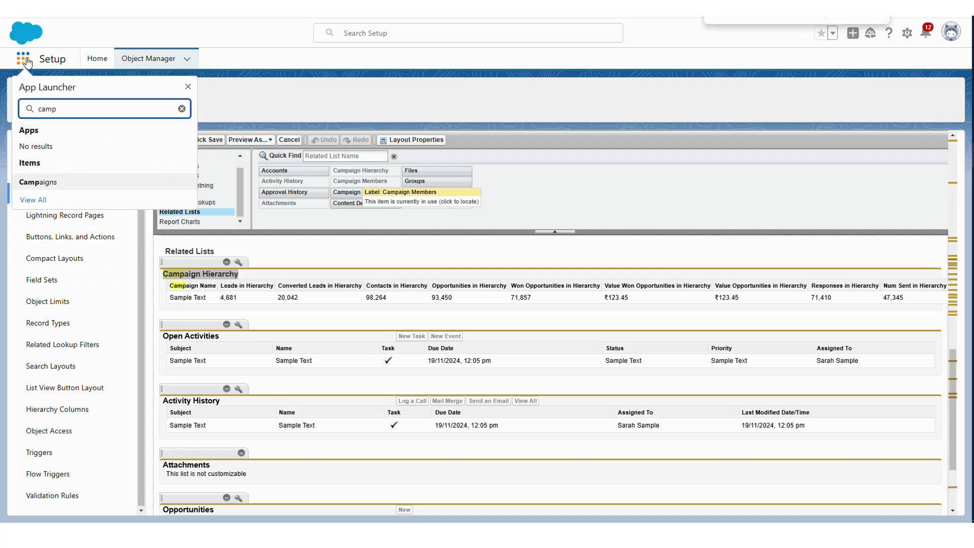
pyautogui.click(31, 181)
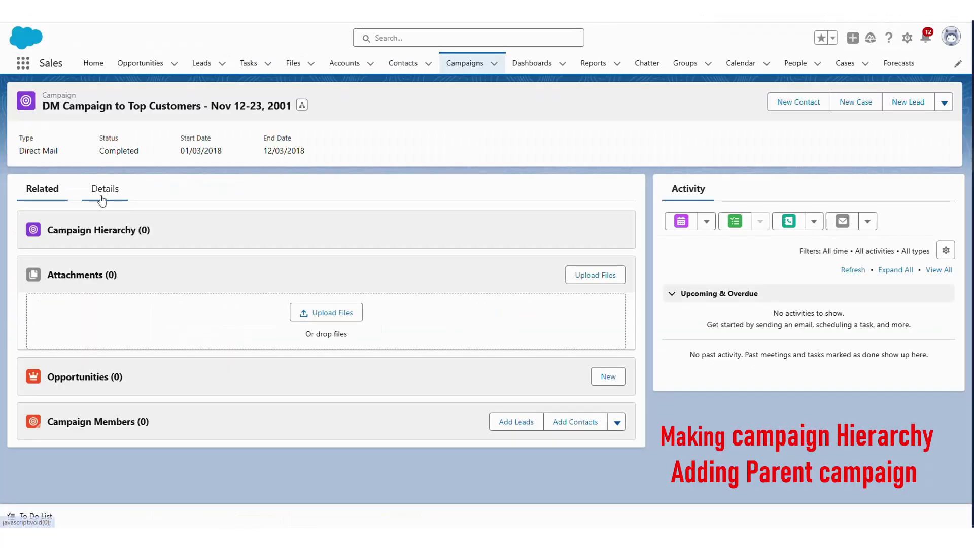
# - Edit the Parent Campaign field in the DM Campaign to Top Customers details and start a new campaign for it
pyautogui.click(103, 190)
pyautogui.scroll(-3, 201, 287)
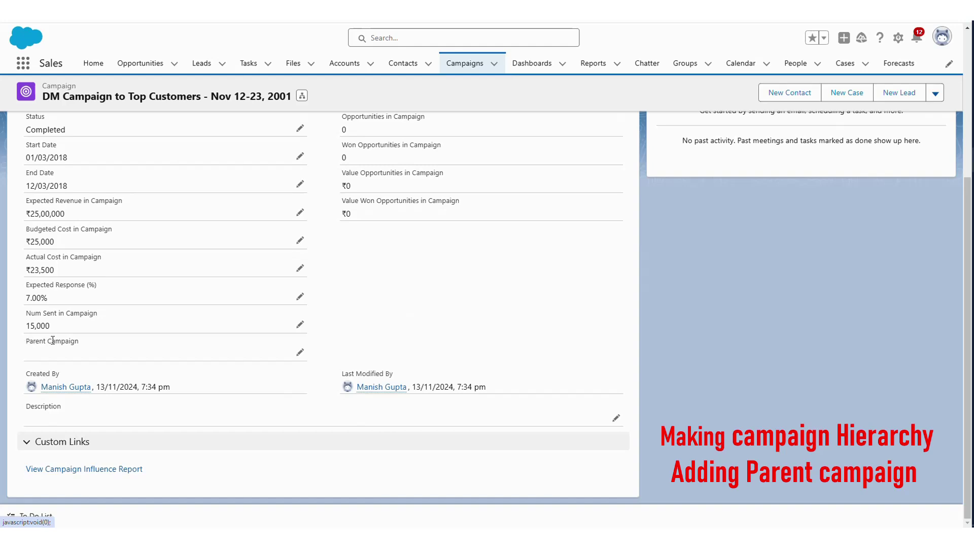
pyautogui.tripleClick(53, 340)
pyautogui.click(301, 354)
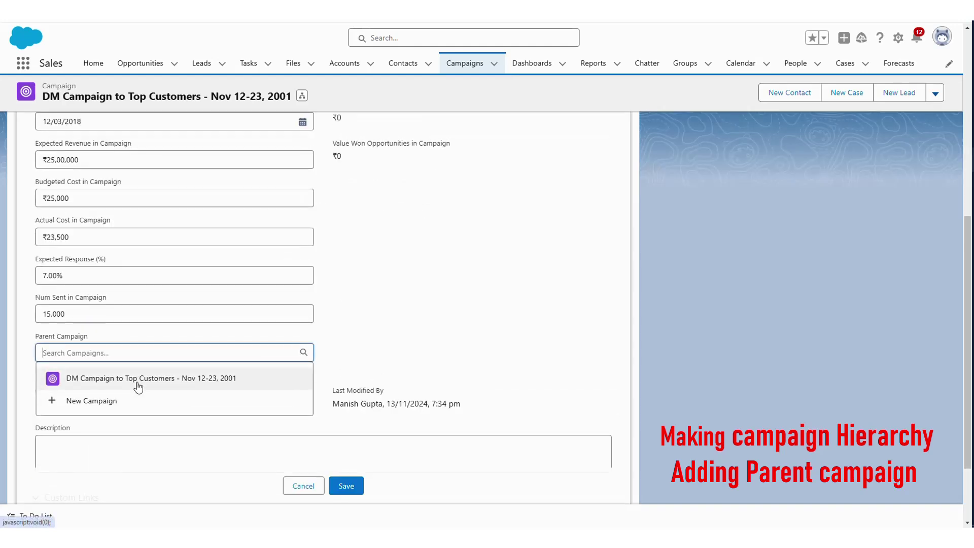
pyautogui.click(98, 402)
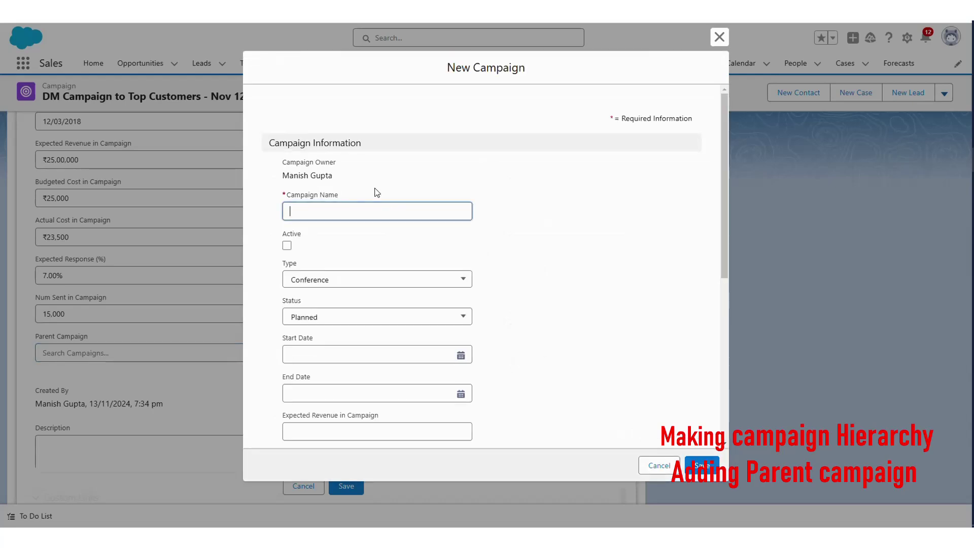
# - Create the new campaign with the name Test 111 and save the record with it as parent campaign
pyautogui.write('Test 111')
pyautogui.click(547, 269)
pyautogui.scroll(-2, 548, 269)
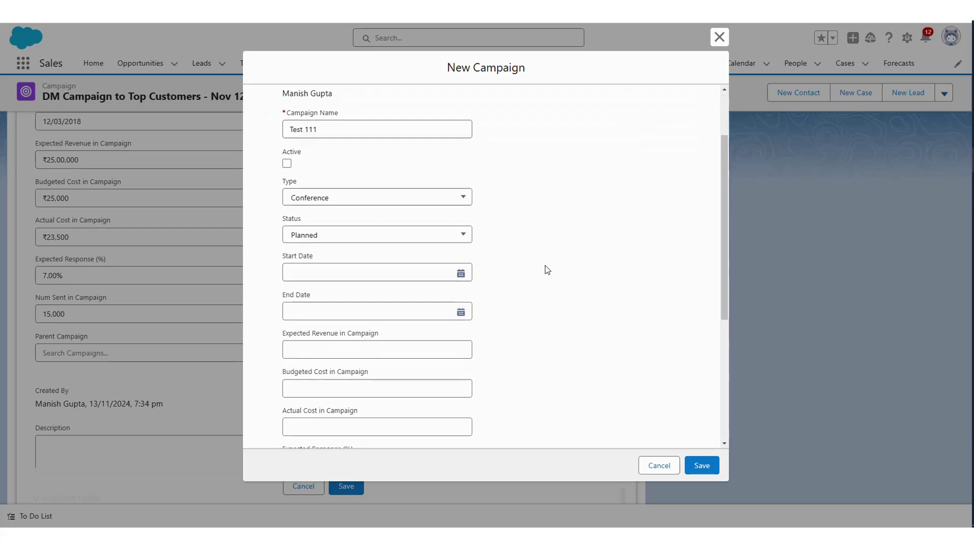
pyautogui.scroll(-4, 548, 269)
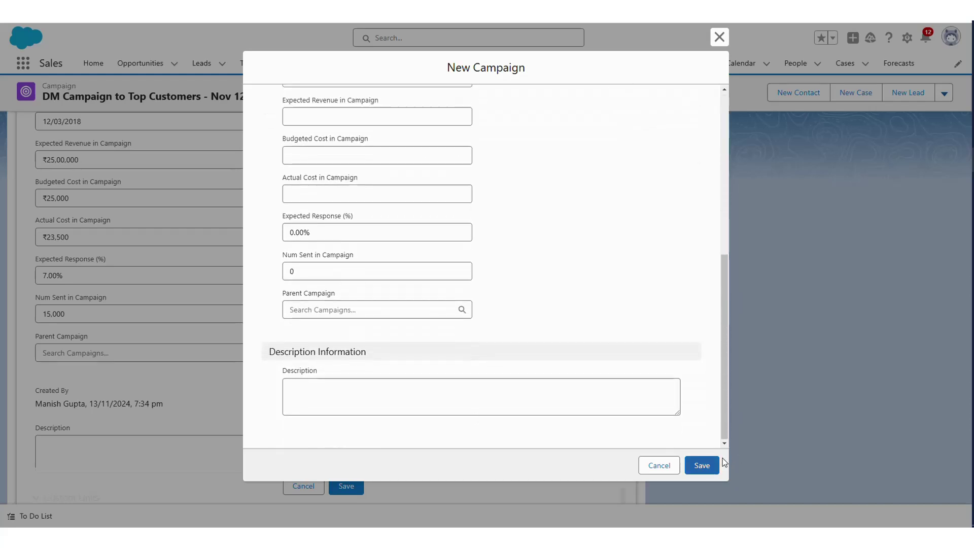
pyautogui.click(702, 465)
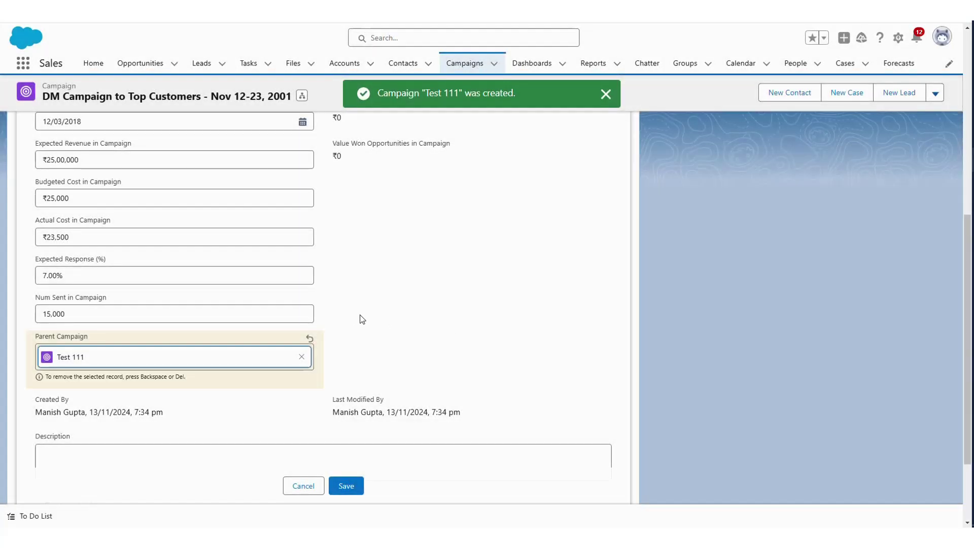
pyautogui.click(343, 487)
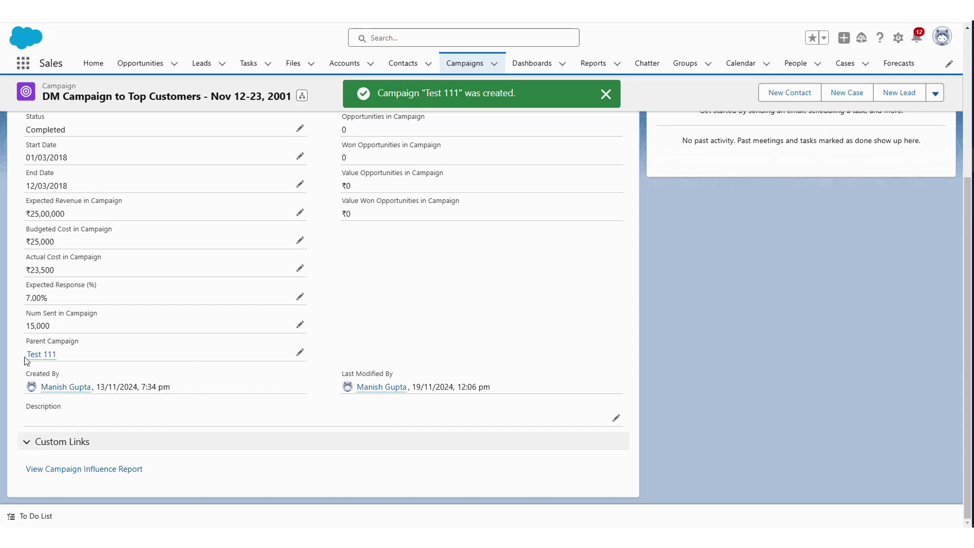
# - View the campaign hierarchy of DM Campaign to Top Customers and examine the child campaign under Test 111
pyautogui.scroll(4, 67, 351)
pyautogui.click(302, 106)
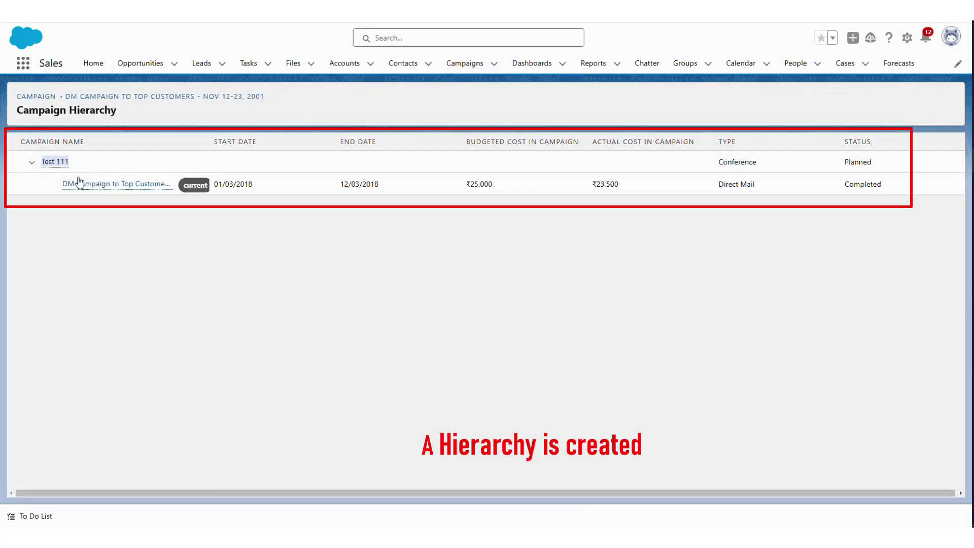
pyautogui.moveTo(76, 191); pyautogui.dragTo(174, 197)
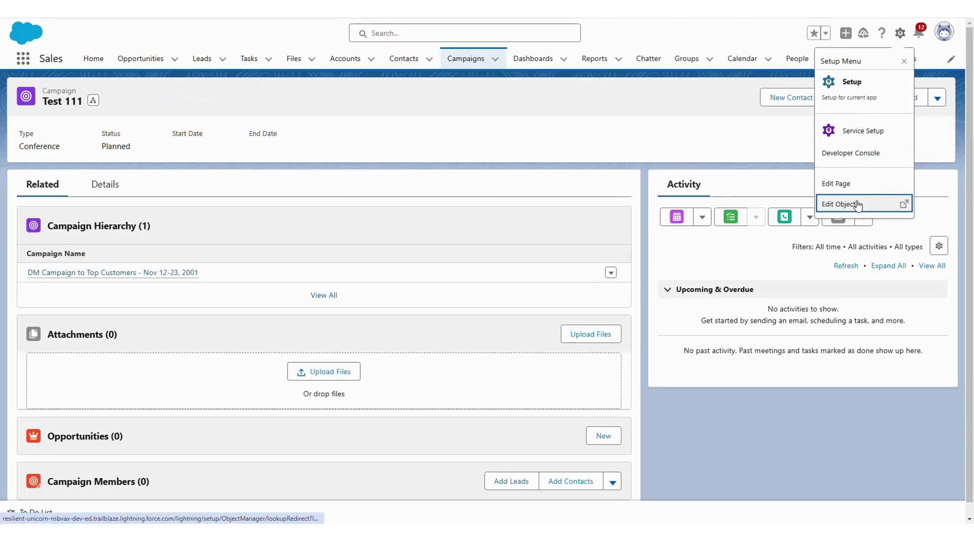
# - Open the Campaign object's Hierarchy Columns settings and start a new column selection
pyautogui.click(854, 202)
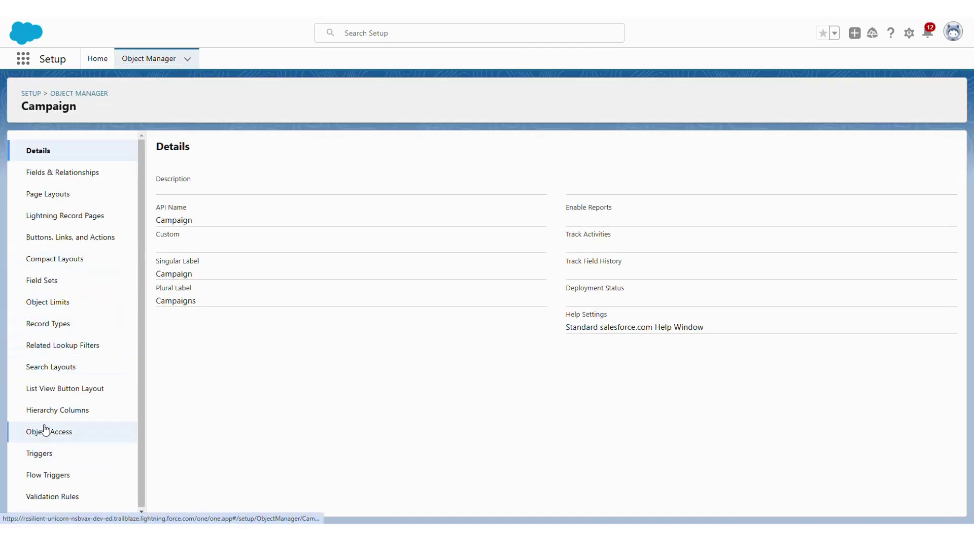
pyautogui.click(32, 414)
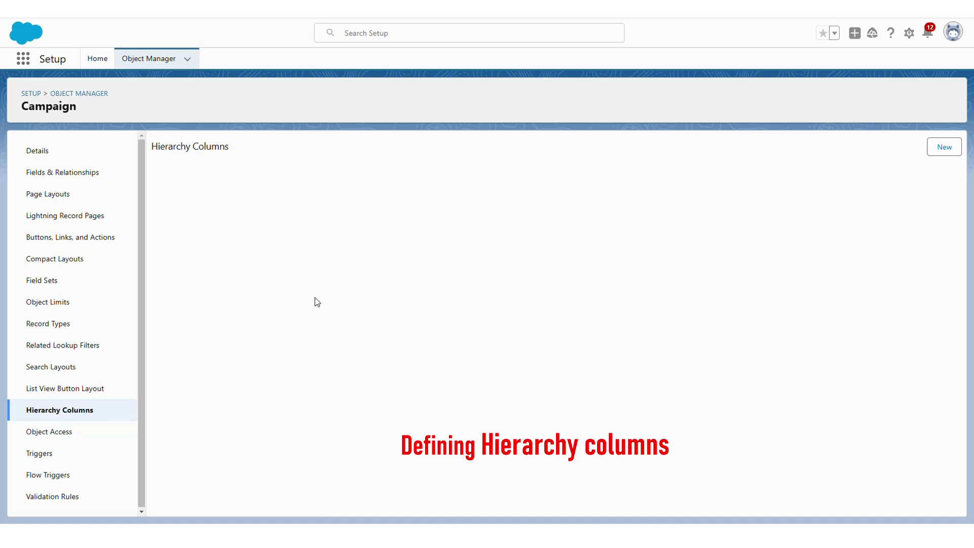
pyautogui.click(943, 148)
# - Find the End Date field among the available fields and add it to the displayed hierarchy columns
pyautogui.scroll(-5, 417, 261)
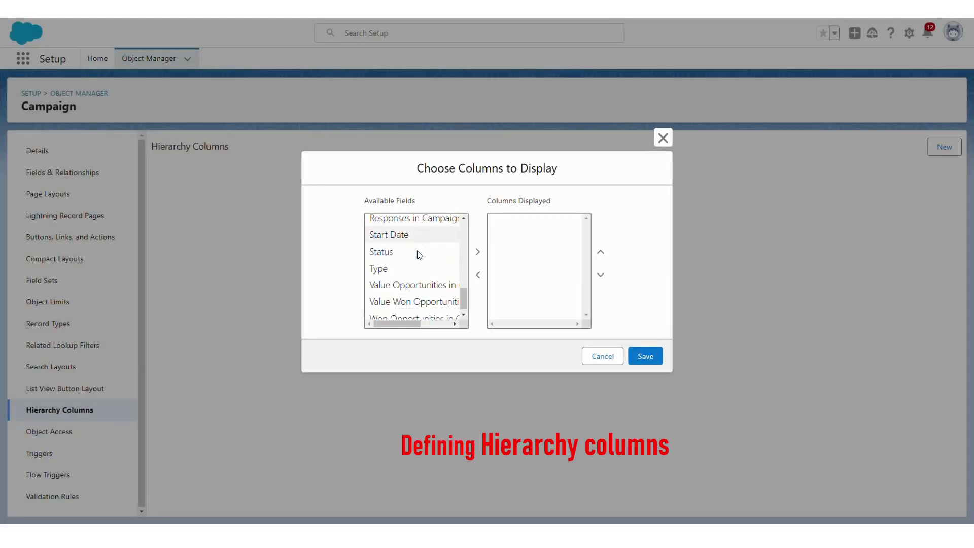
pyautogui.scroll(3, 415, 250)
pyautogui.scroll(4, 415, 249)
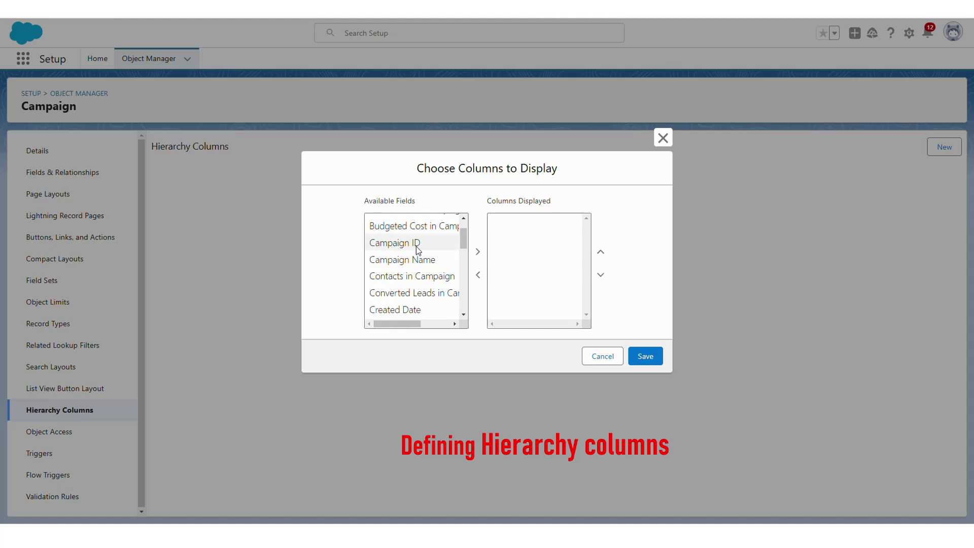
pyautogui.scroll(-1, 416, 247)
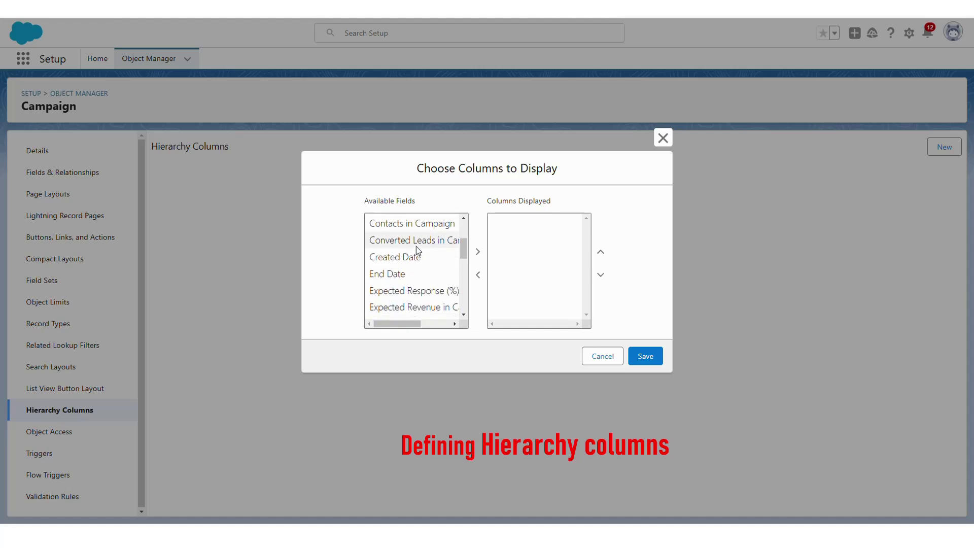
pyautogui.click(415, 273)
pyautogui.click(478, 251)
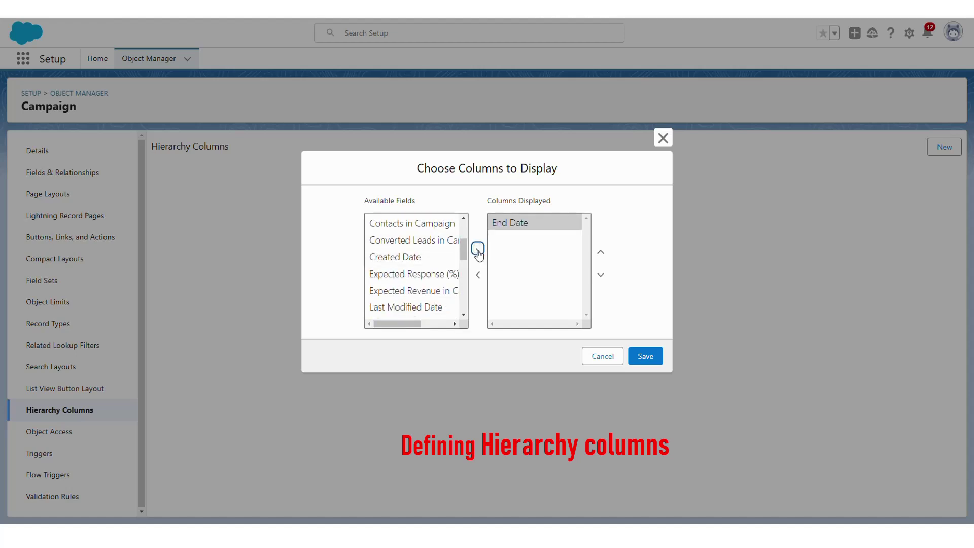
# - Add the Parent Campaign field to the displayed hierarchy columns
pyautogui.scroll(-1, 433, 287)
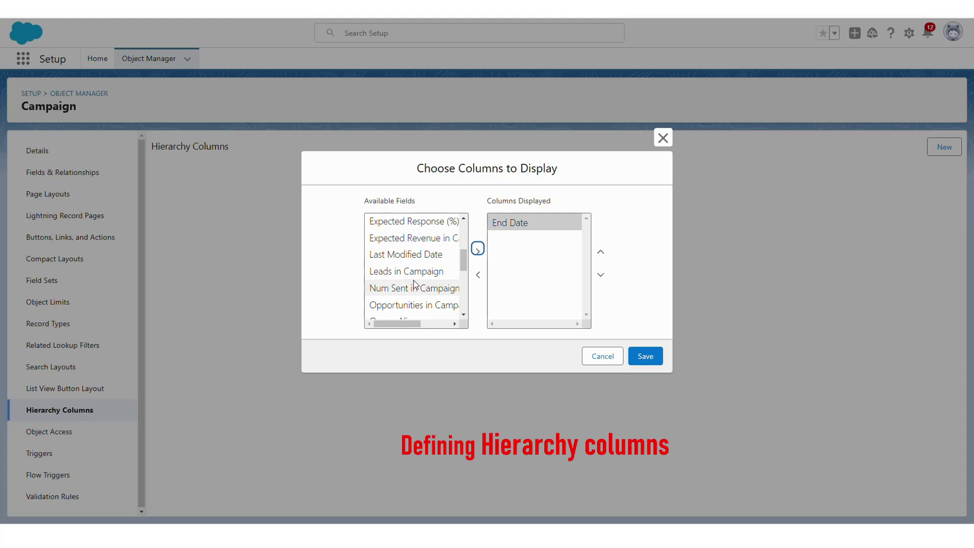
pyautogui.scroll(-1, 413, 276)
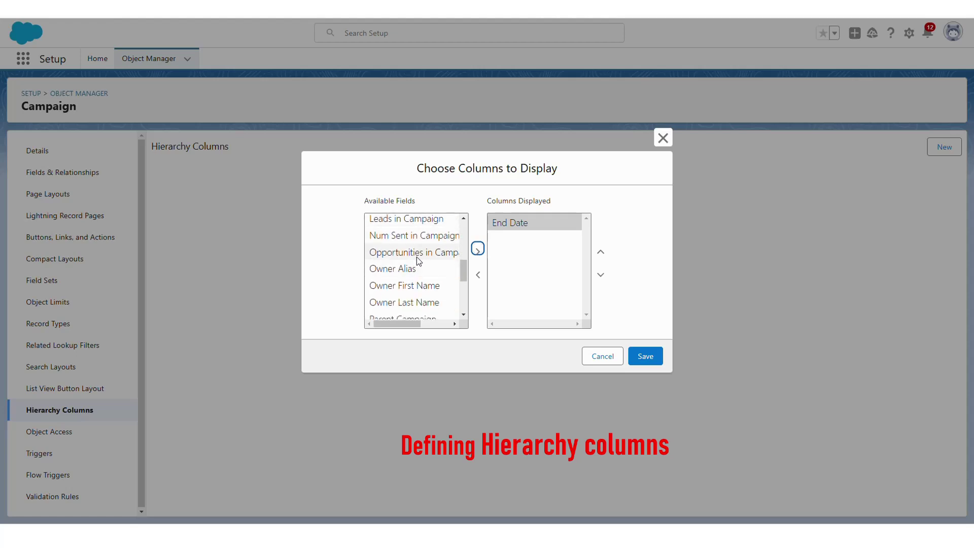
pyautogui.scroll(-1, 416, 257)
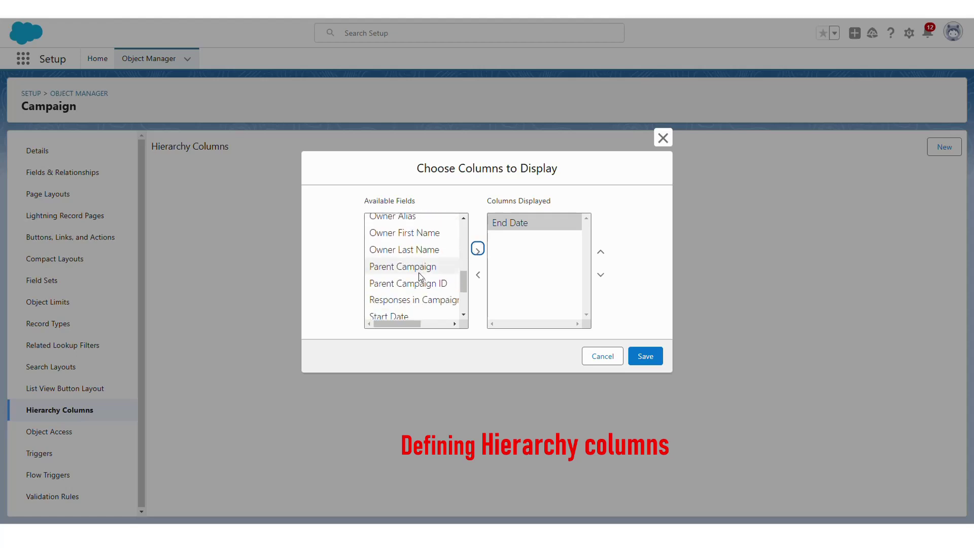
pyautogui.click(418, 269)
pyautogui.click(477, 252)
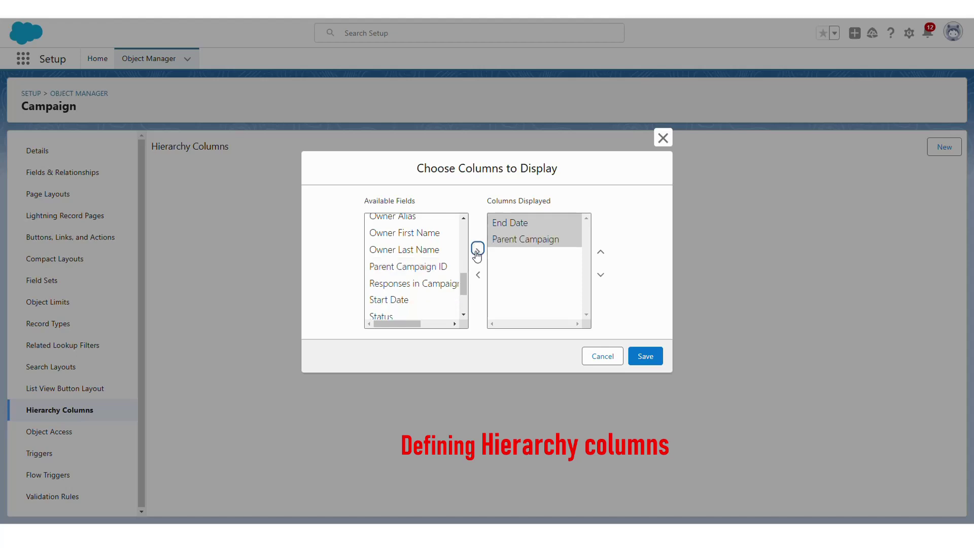
# - Add the Type and Status fields to the displayed hierarchy columns and save the selection
pyautogui.scroll(-1, 413, 279)
pyautogui.click(413, 281)
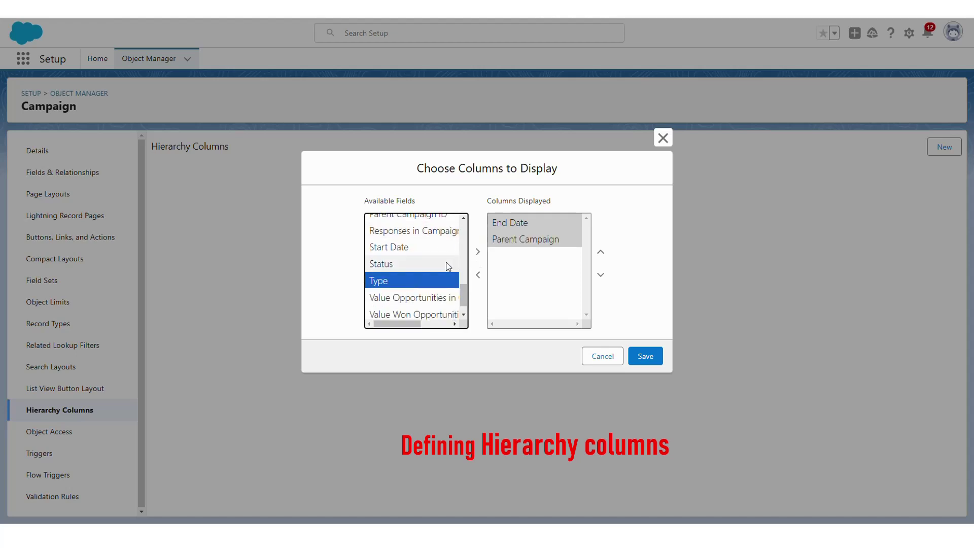
pyautogui.click(478, 251)
pyautogui.click(436, 262)
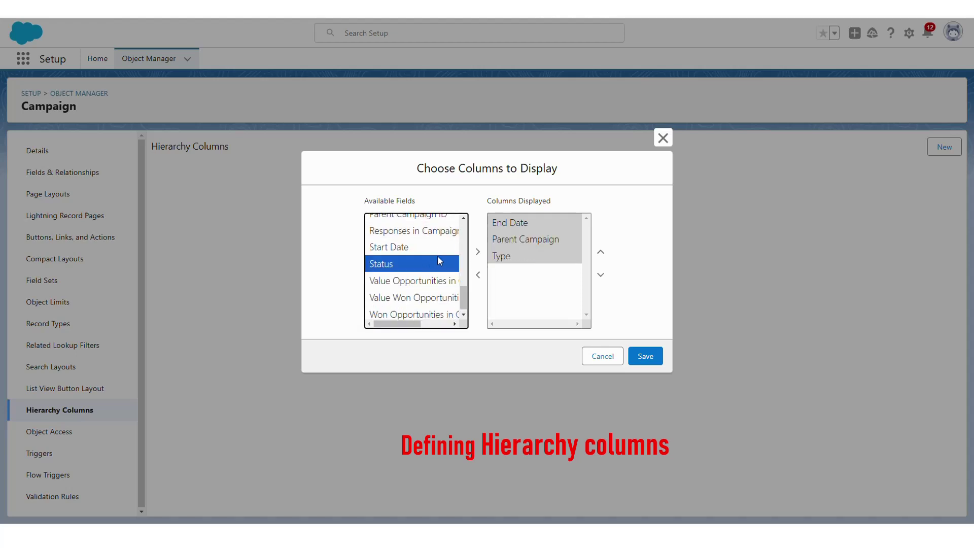
pyautogui.click(477, 251)
pyautogui.click(640, 354)
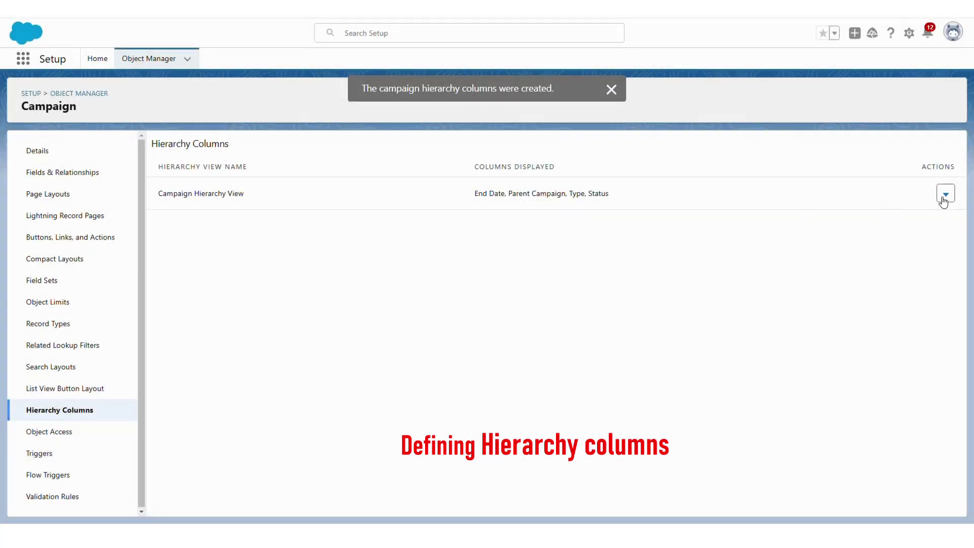
# - Inspect the column selection of the Campaign Hierarchy View without changing it, and view the campaign hierarchy of Test 111
pyautogui.click(943, 202)
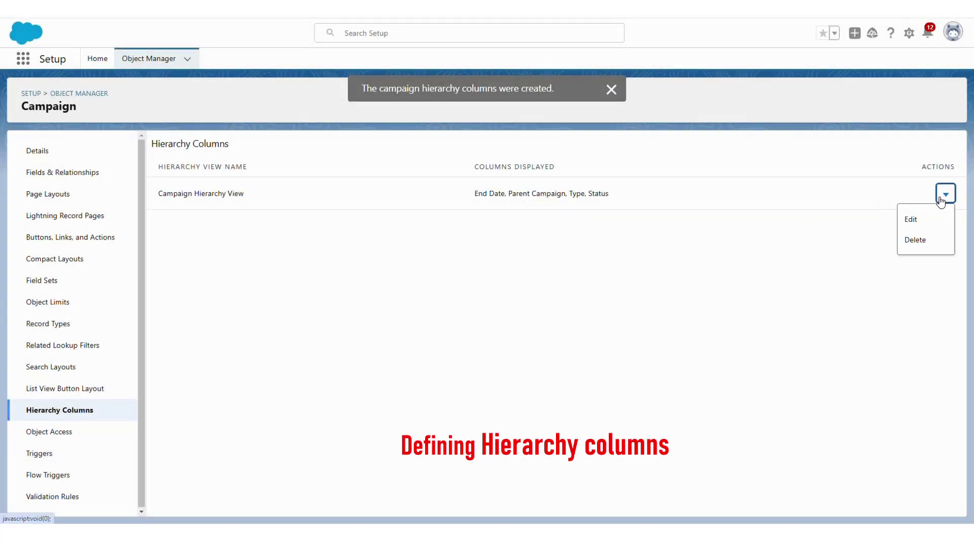
pyautogui.click(910, 218)
pyautogui.click(661, 140)
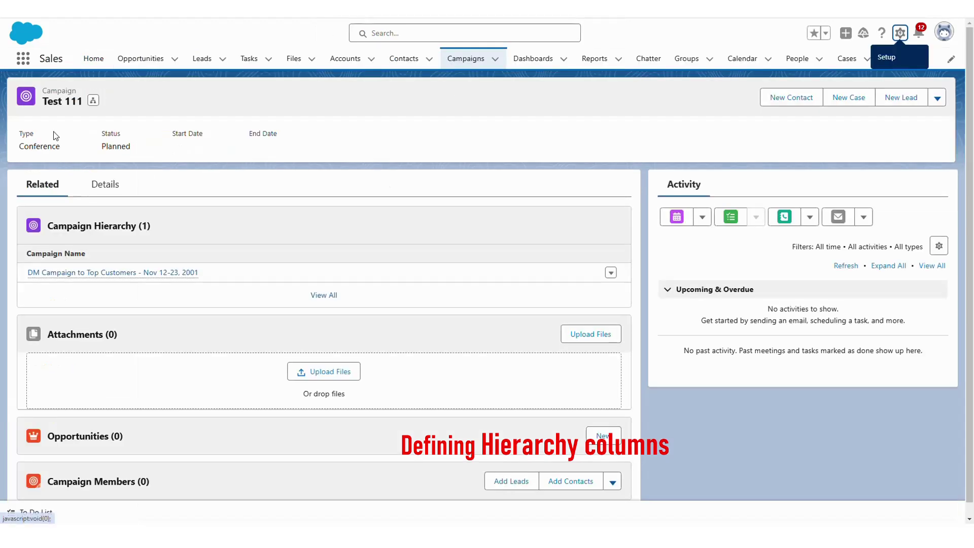
pyautogui.click(92, 101)
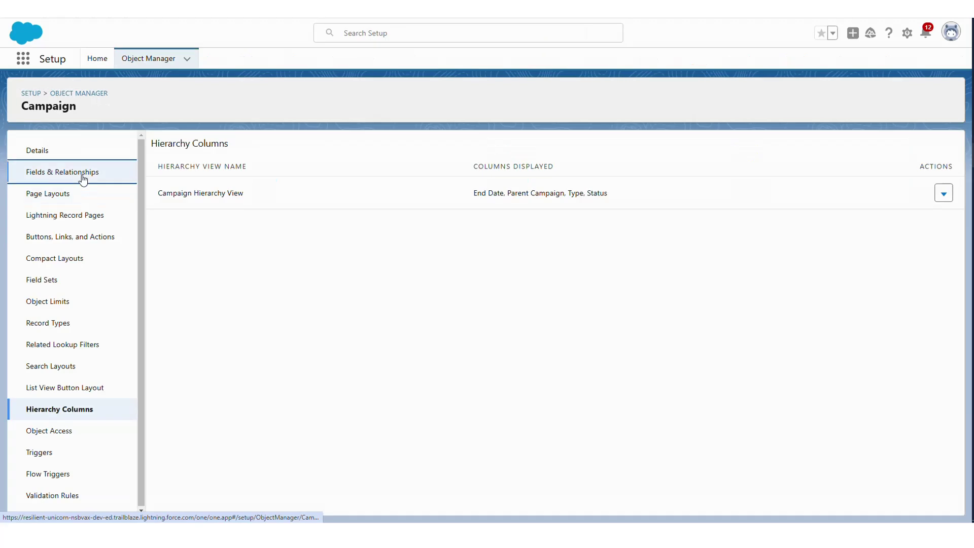
# - Enable Campaign Field History for the Campaign object, tracking the Active and Status fields, and save the settings
pyautogui.click(77, 173)
pyautogui.click(895, 152)
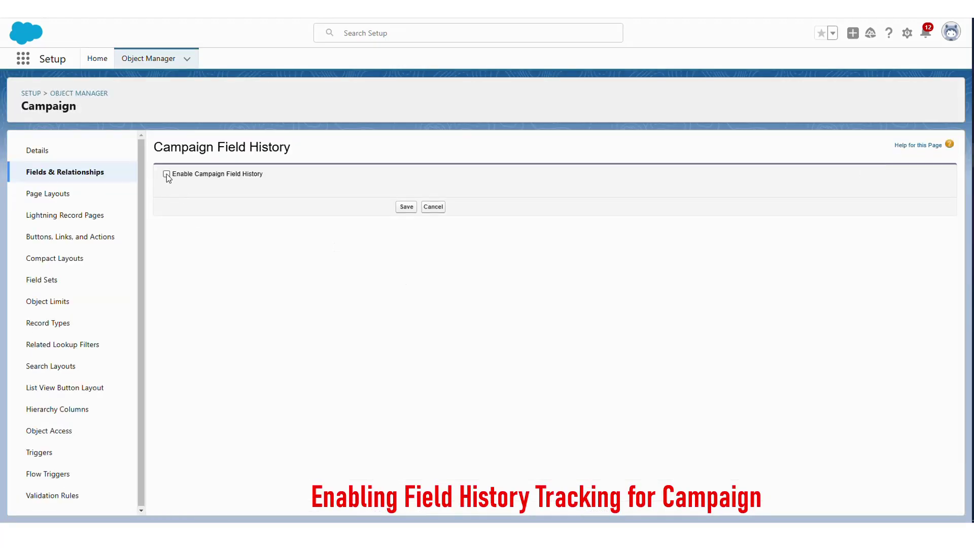
pyautogui.moveTo(174, 177); pyautogui.dragTo(267, 175)
pyautogui.click(166, 174)
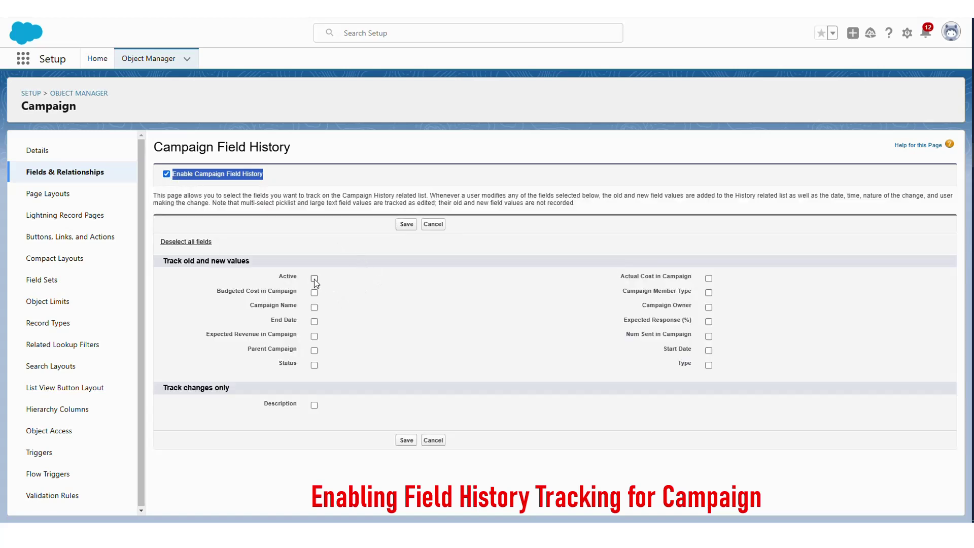
pyautogui.click(314, 279)
pyautogui.click(314, 366)
pyautogui.click(401, 447)
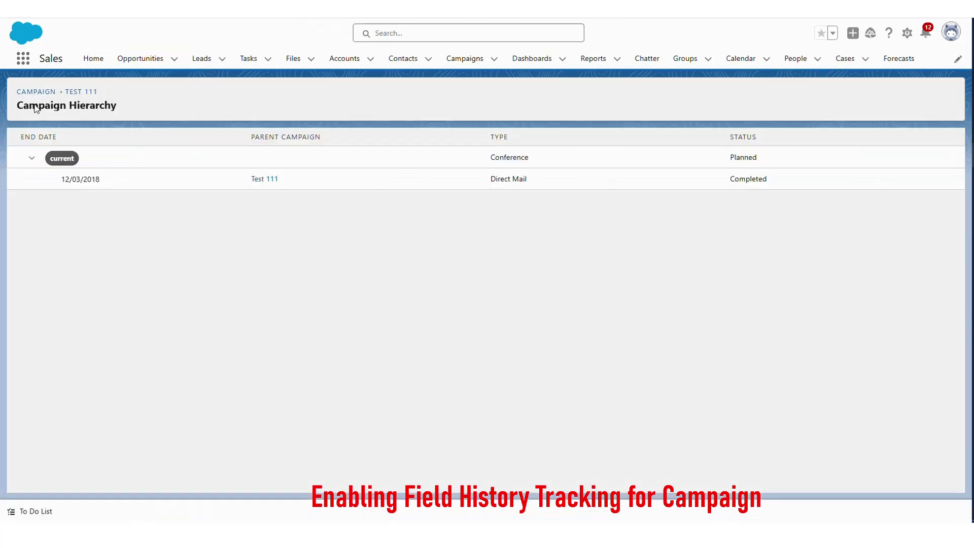
# - Mark the Test 111 campaign as Active, save it, and check its related lists for field history
pyautogui.click(74, 92)
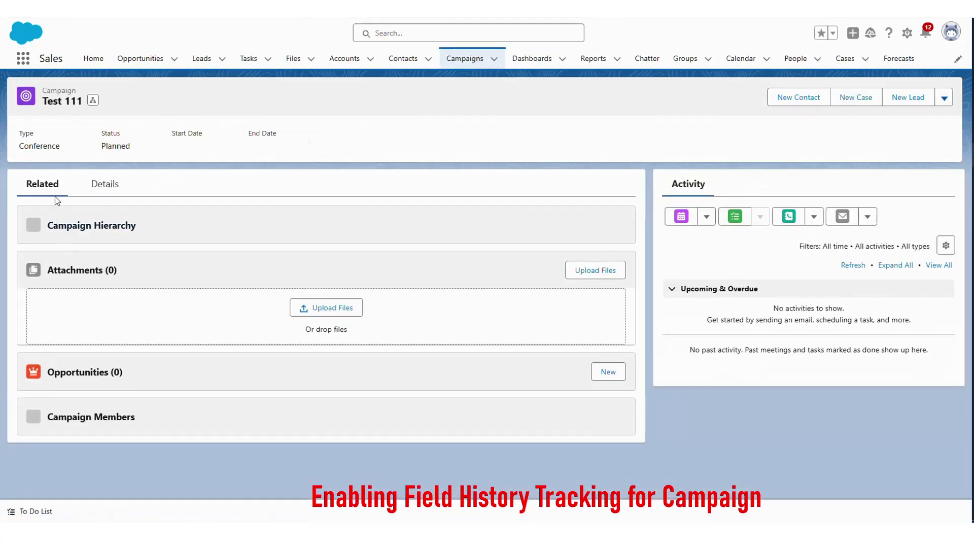
pyautogui.click(104, 184)
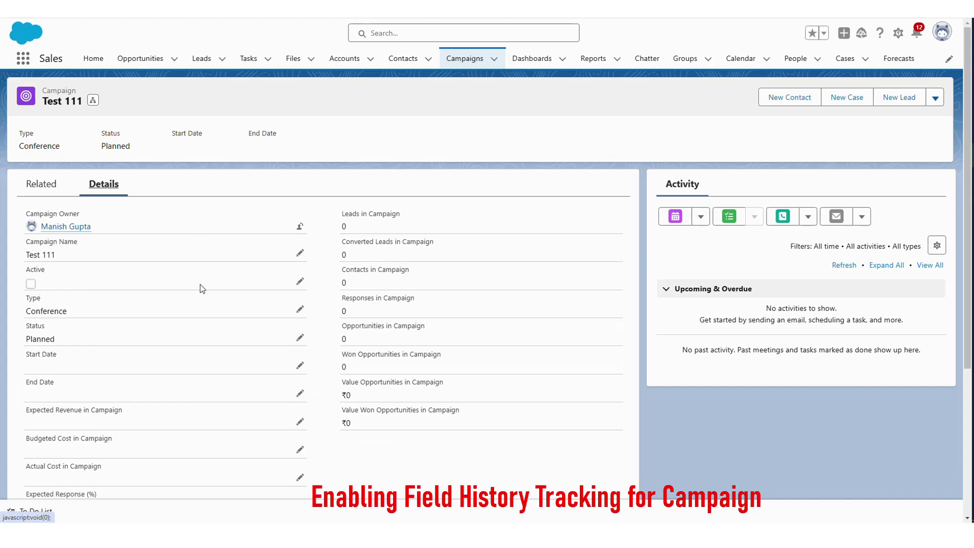
pyautogui.click(301, 283)
pyautogui.click(40, 276)
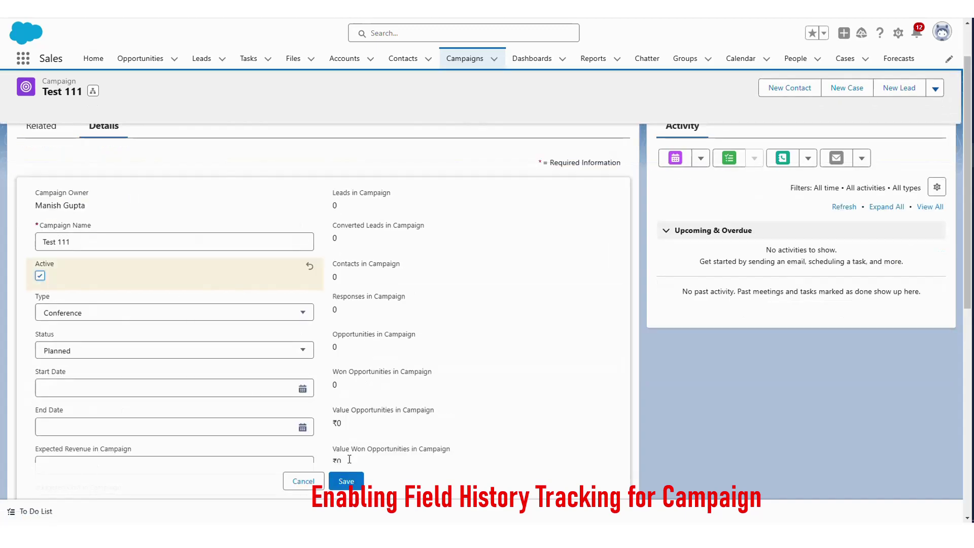
pyautogui.click(346, 481)
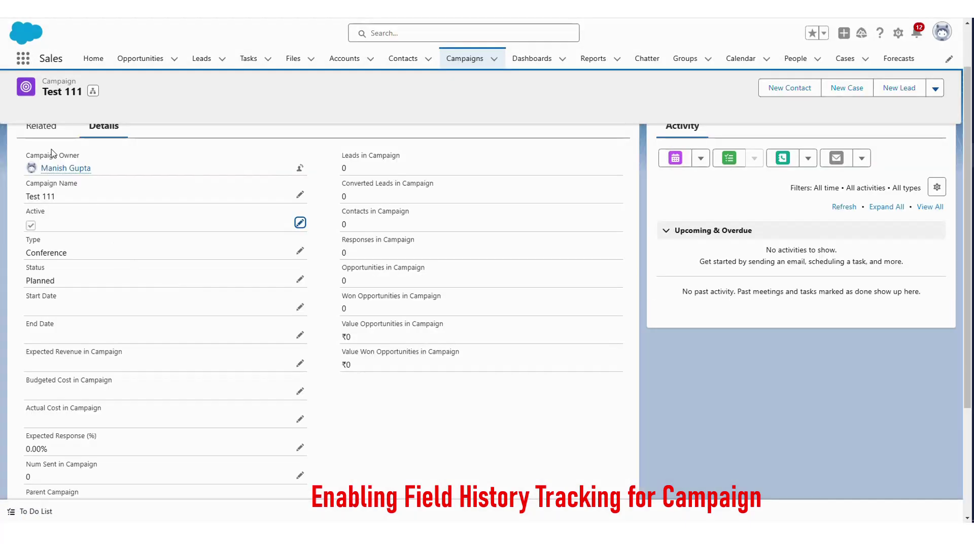
pyautogui.click(41, 128)
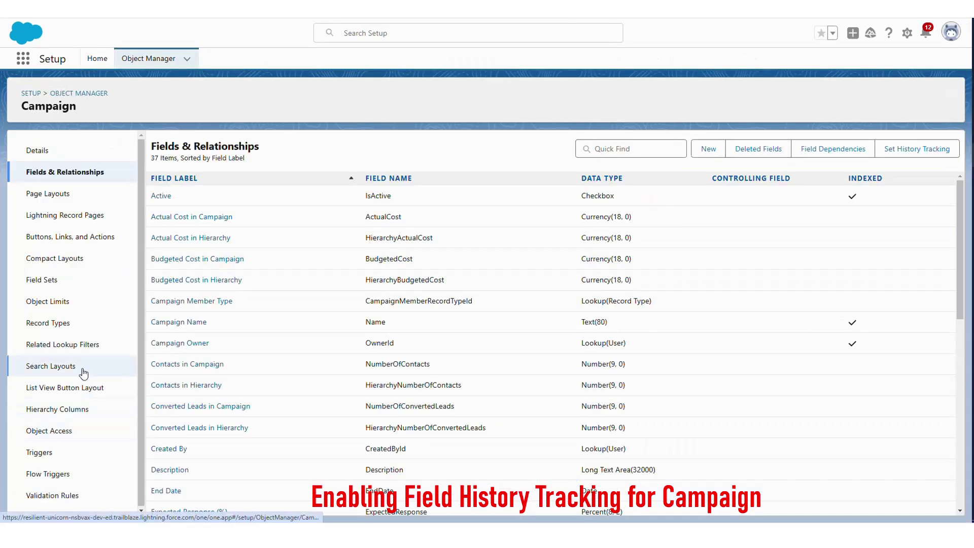
# - Add the Campaign Field History related list above Campaign Hierarchy in Campaign Layout, save the layout, and reload the Test 111 campaign
pyautogui.click(74, 197)
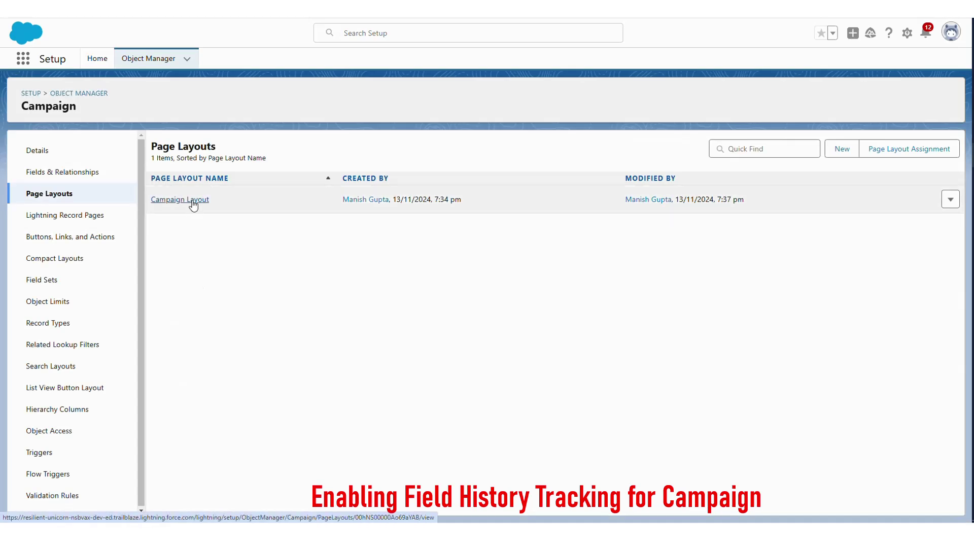
pyautogui.click(192, 203)
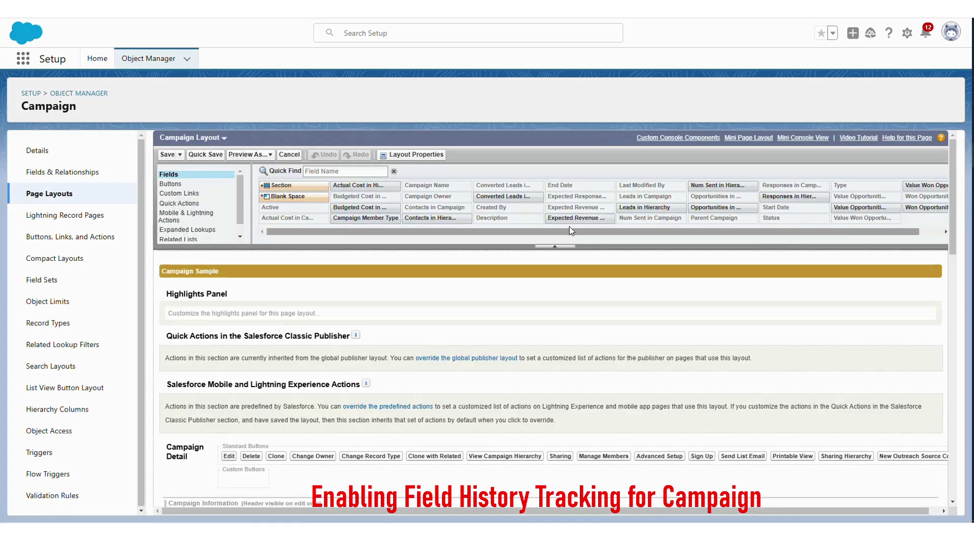
pyautogui.scroll(-1, 183, 228)
pyautogui.click(184, 227)
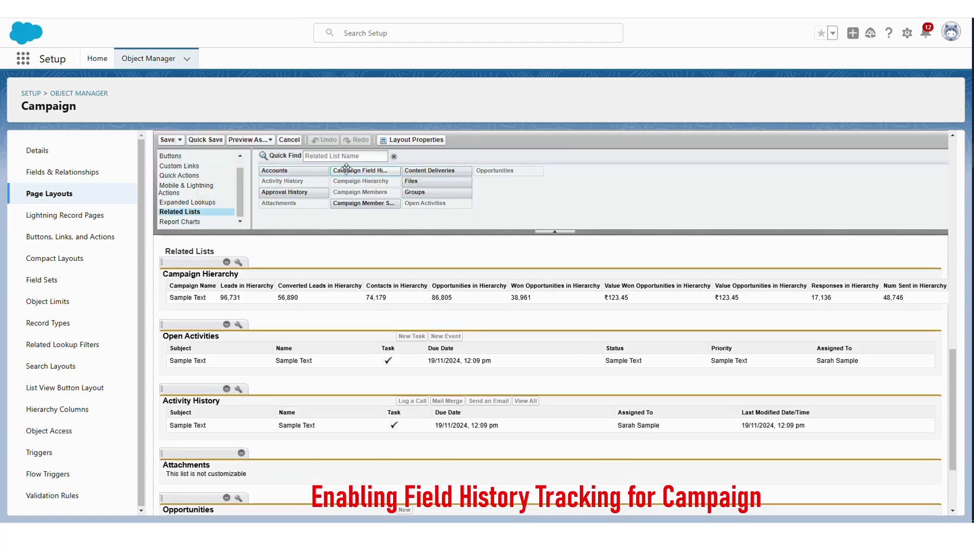
pyautogui.moveTo(345, 176); pyautogui.dragTo(244, 312)
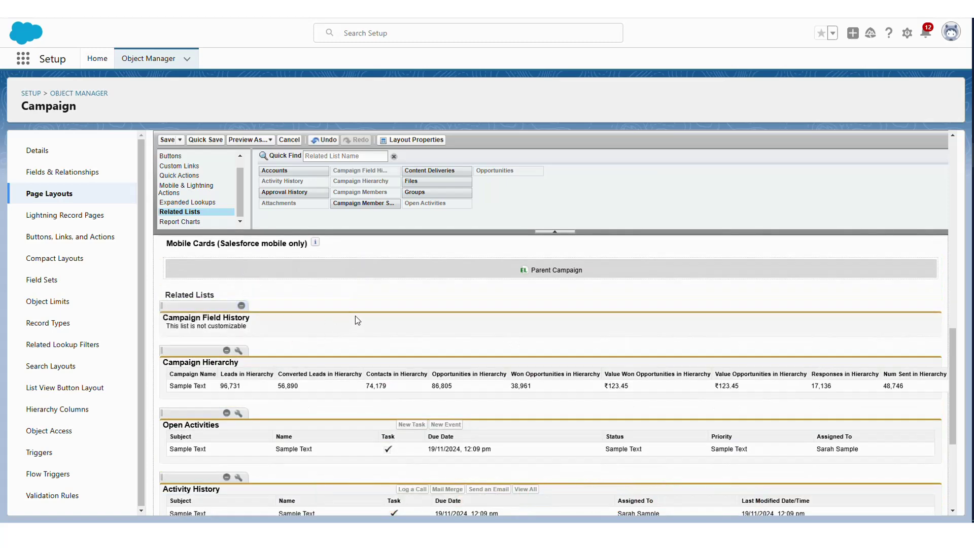
pyautogui.click(171, 144)
pyautogui.click(496, 363)
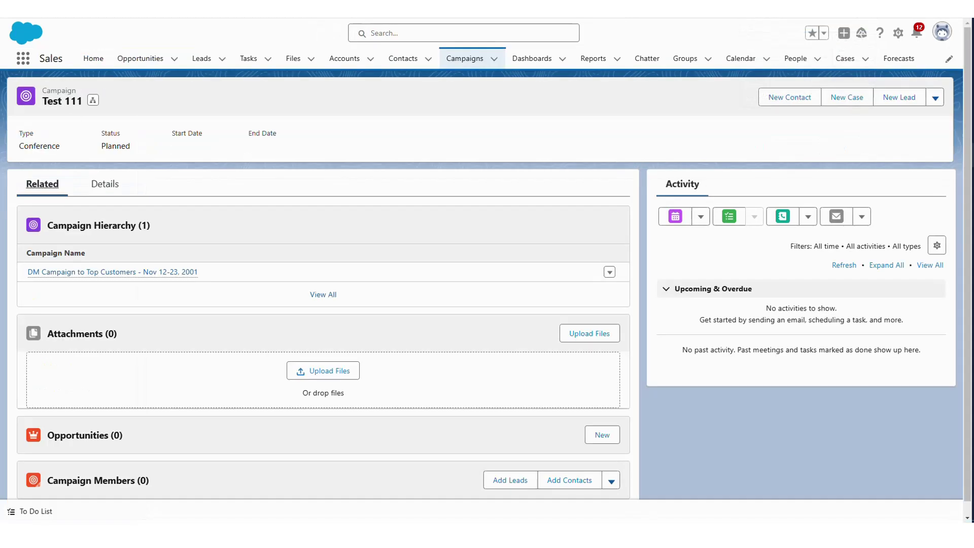
pyautogui.press('F5')
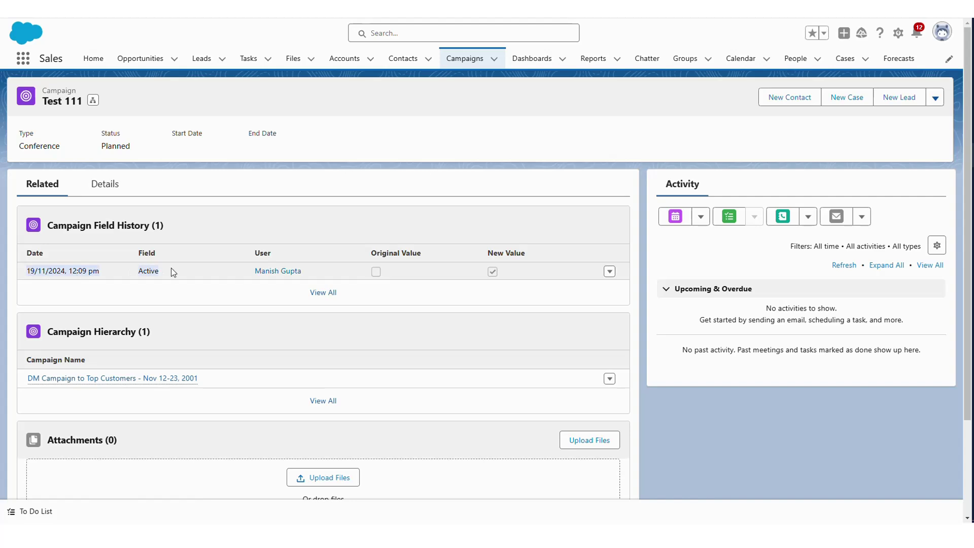
# - Set the Status of Test 111 to In Progress, save it, and check the Campaign Field History related list
pyautogui.click(103, 184)
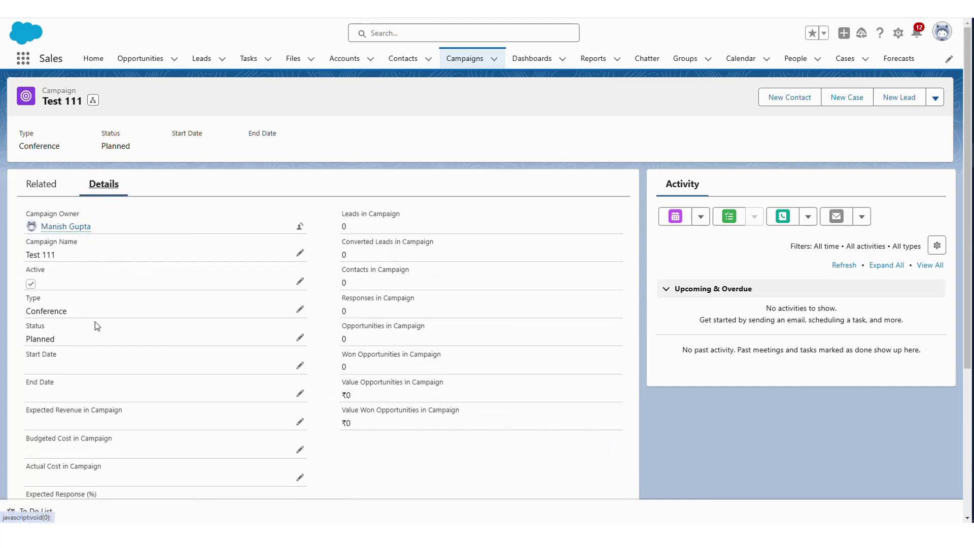
pyautogui.click(300, 337)
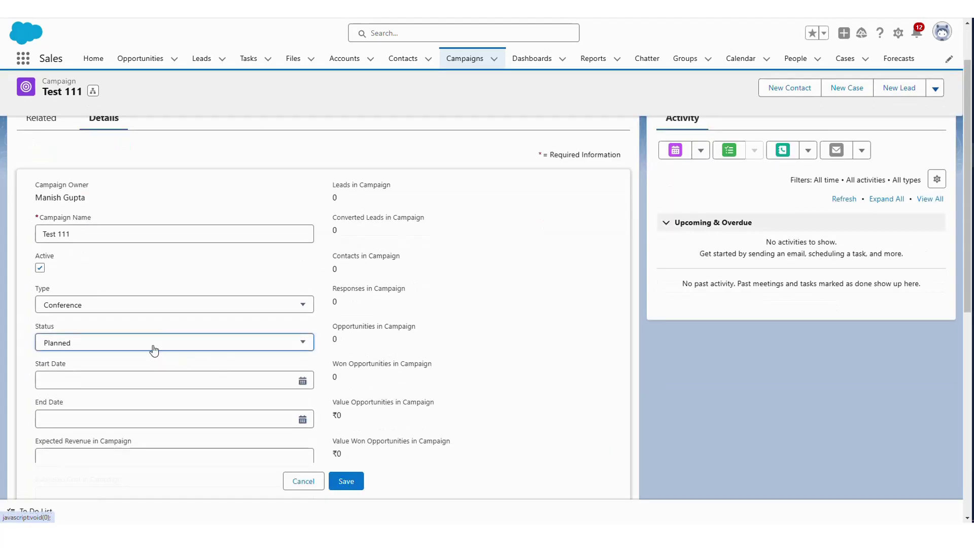
pyautogui.click(154, 343)
pyautogui.click(143, 405)
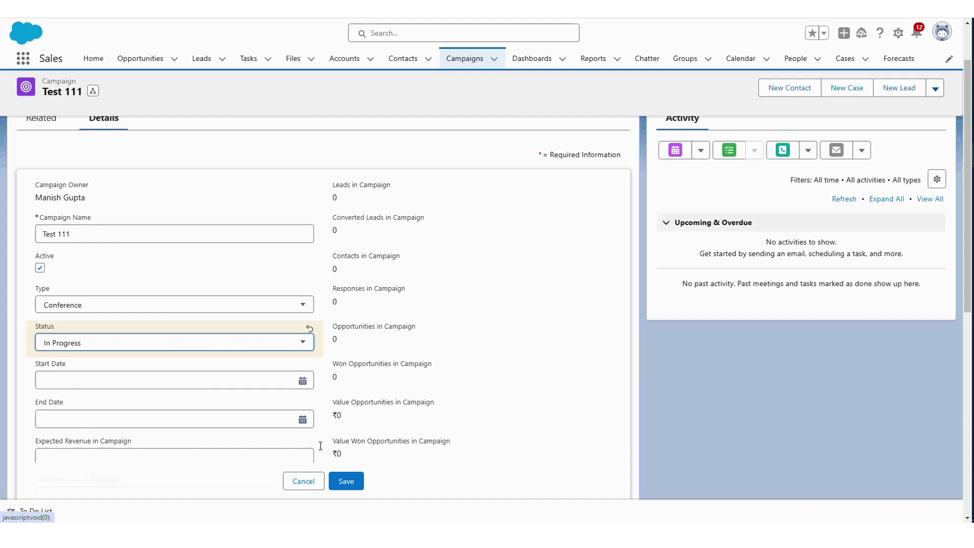
pyautogui.click(356, 480)
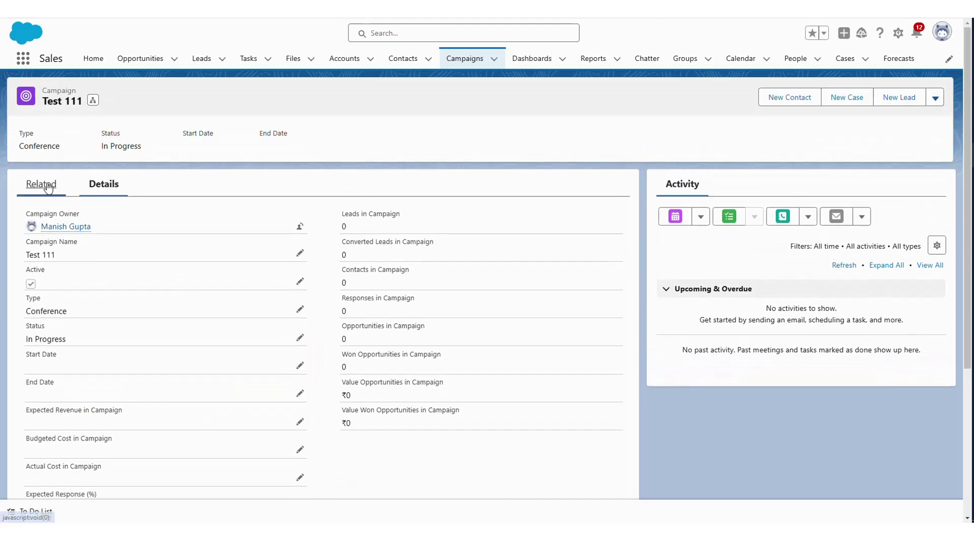
pyautogui.click(47, 185)
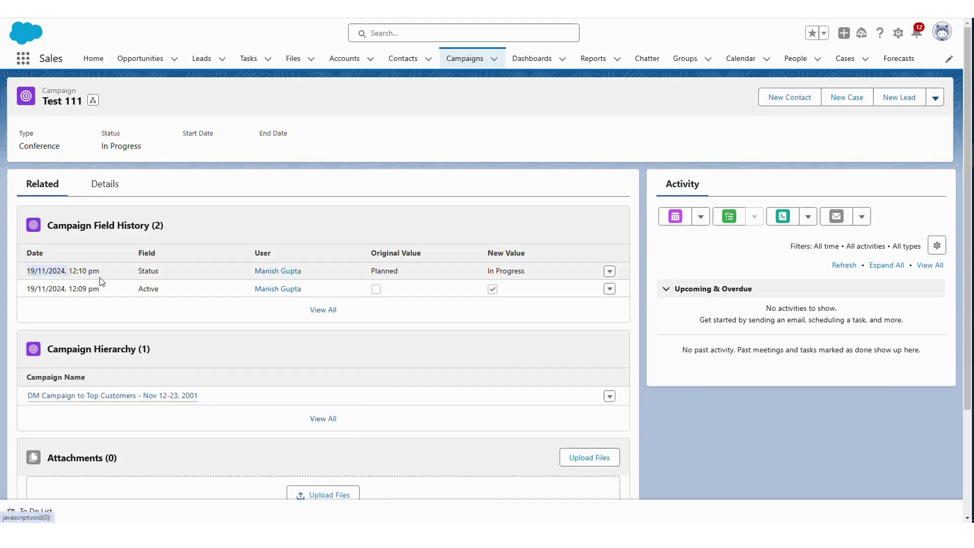